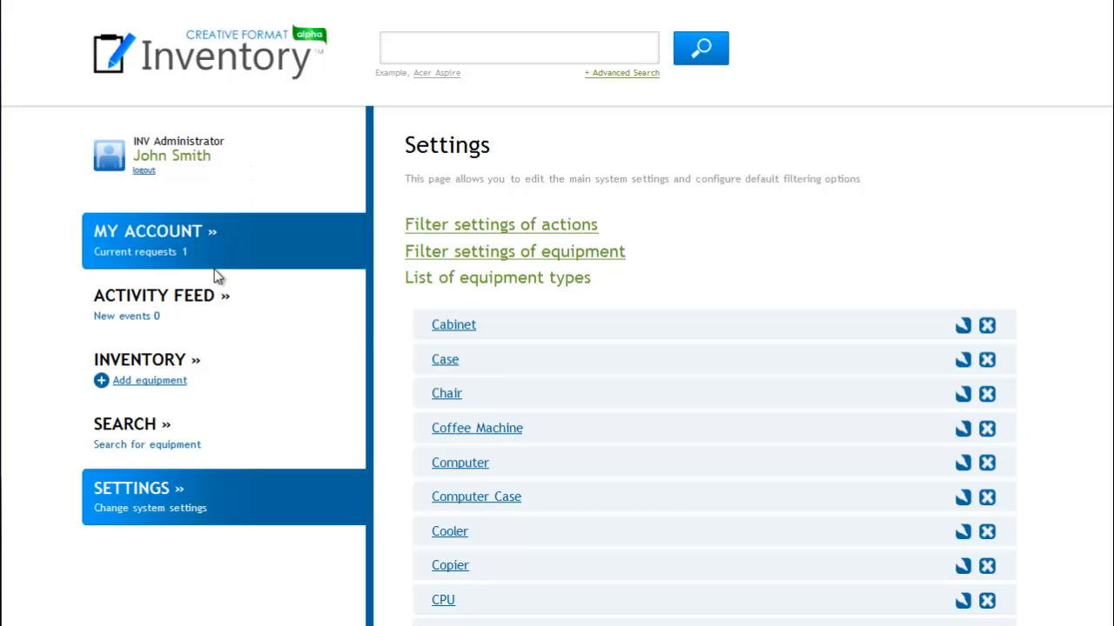
# Open the form for adding new equipment from the inventory's equipment list.
pyautogui.click(131, 382)
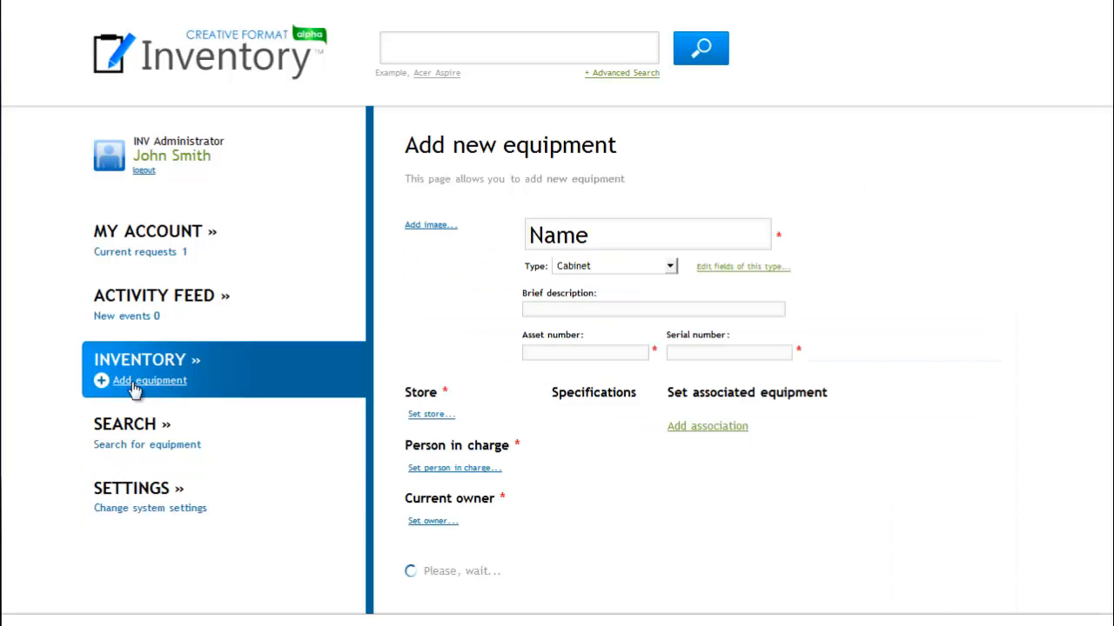
pyautogui.click(226, 361)
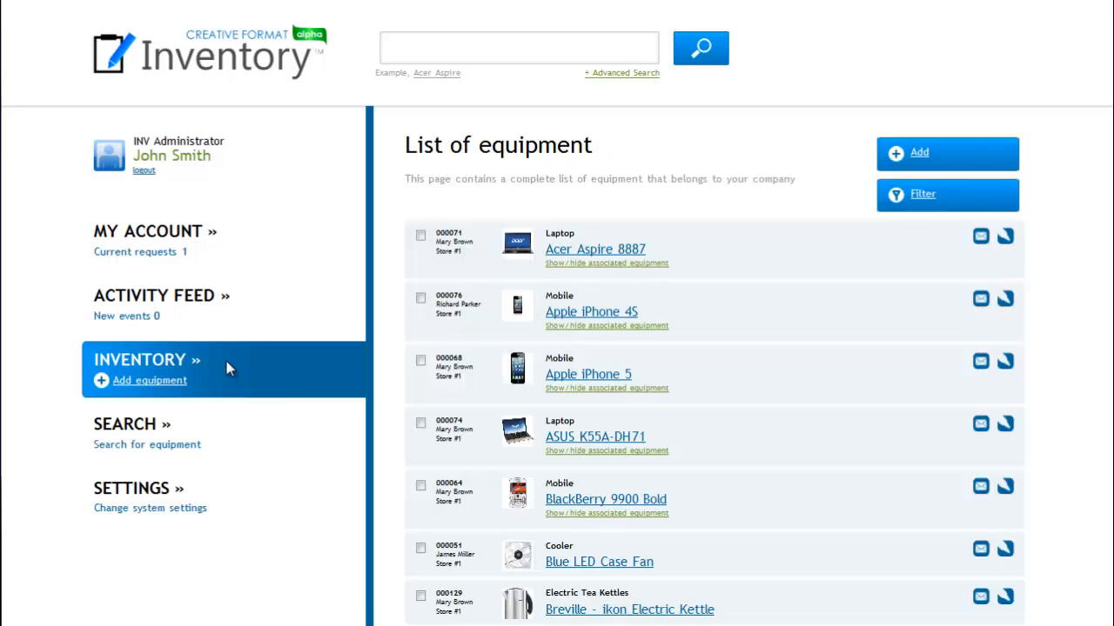
pyautogui.click(922, 163)
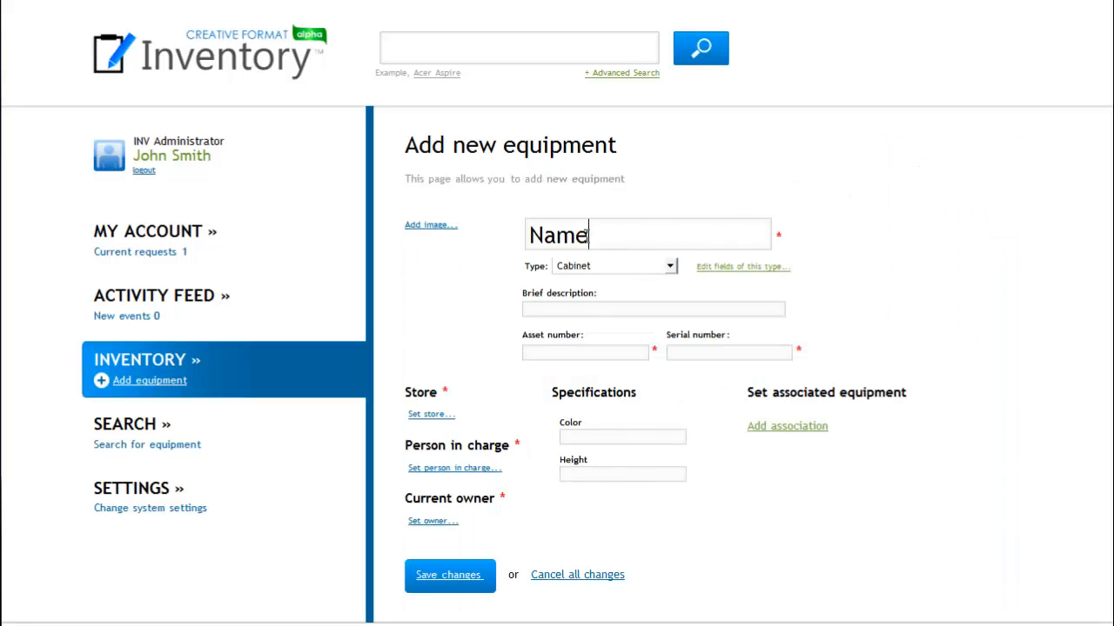
# Replace the placeholder name of the new equipment with Nokia Lumia 620.
pyautogui.moveTo(589, 235); pyautogui.dragTo(513, 244)
pyautogui.press('BackSpace')
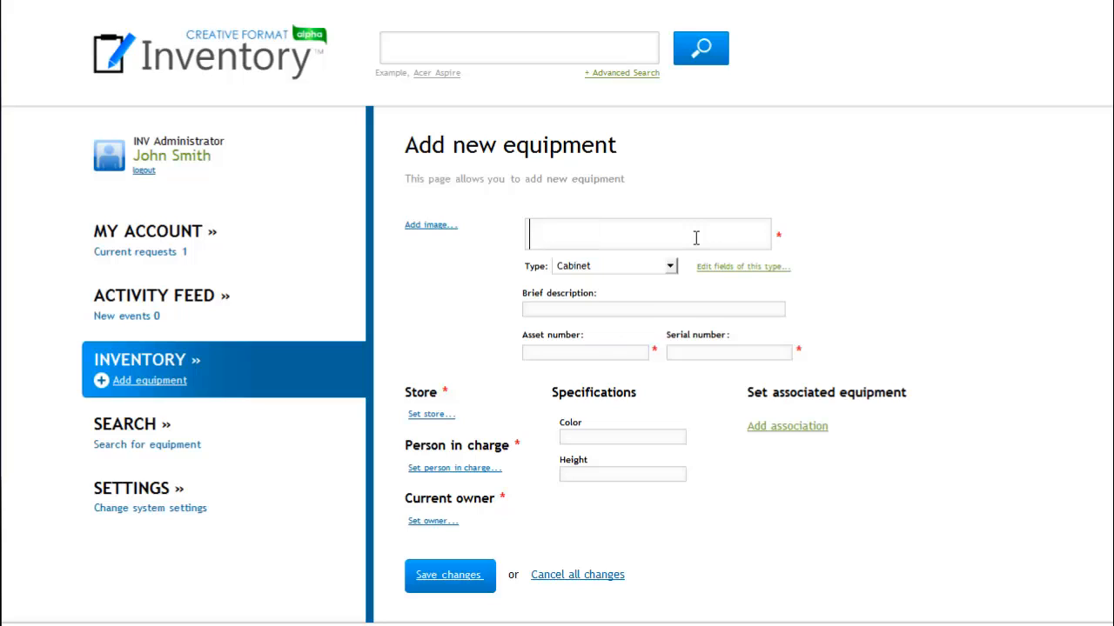
pyautogui.write('Nokia L')
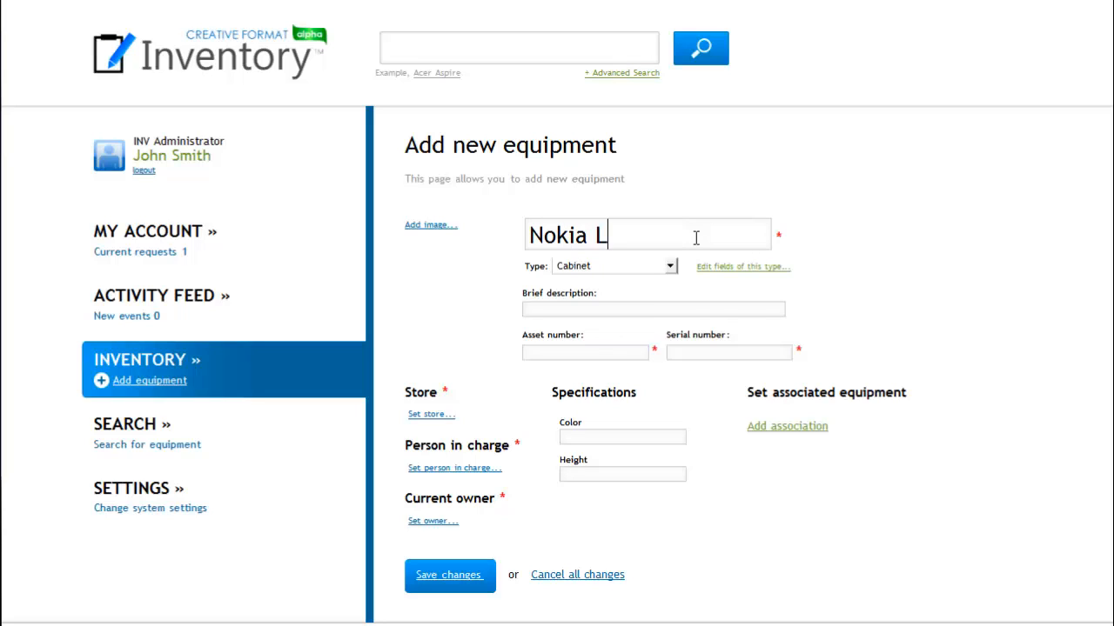
pyautogui.write('umia 620')
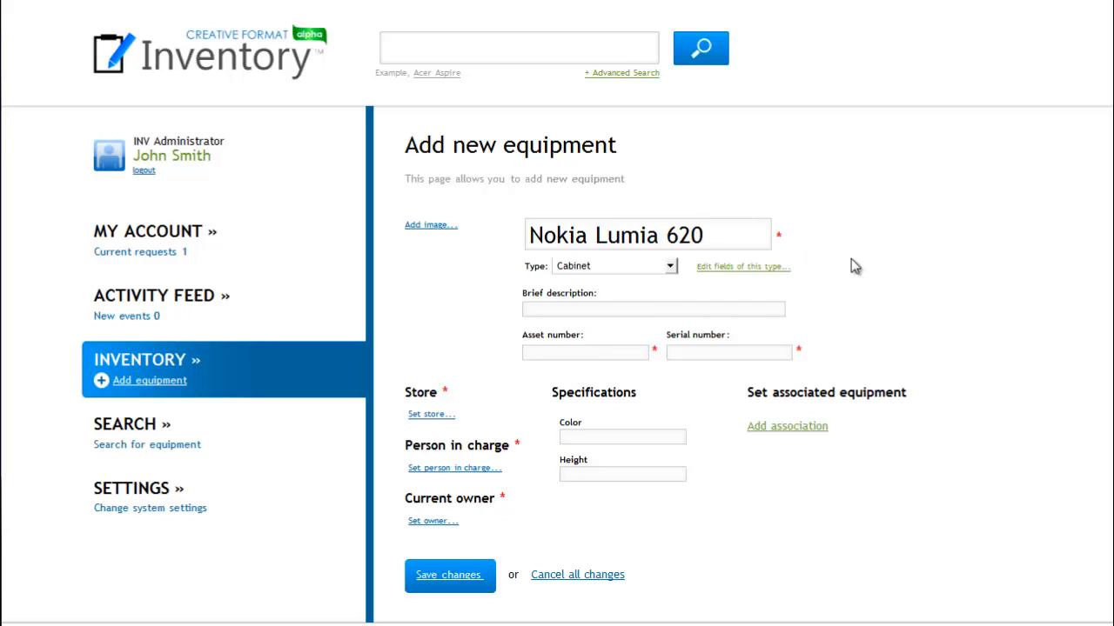
# Set the equipment type to Mobile and paste the copied text about the phone's screen and cameras as its brief description.
pyautogui.click(669, 267)
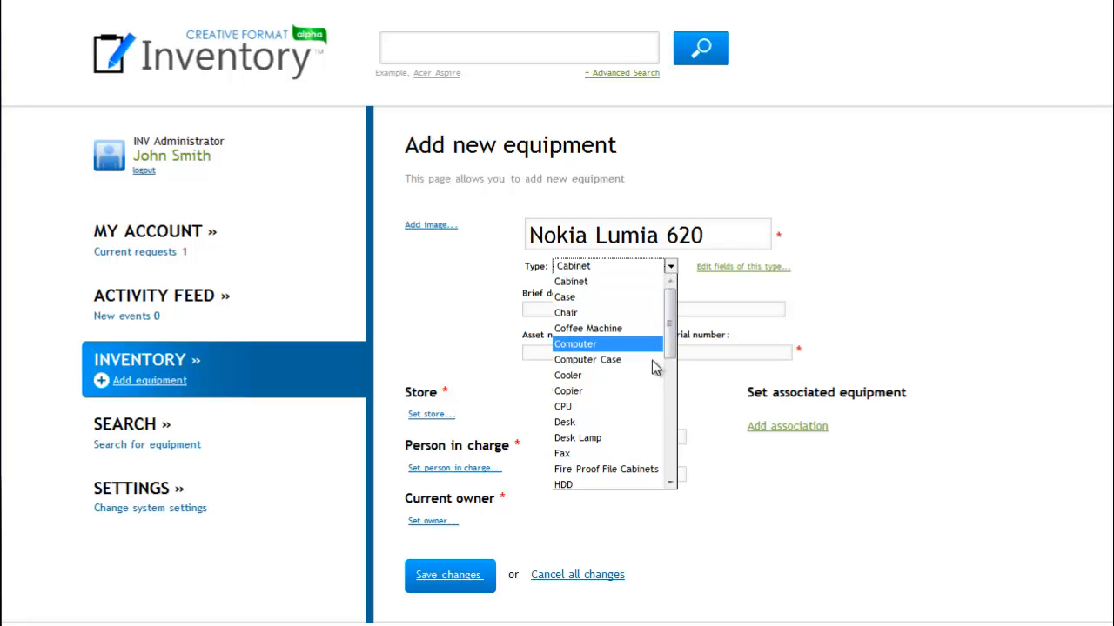
pyautogui.scroll(-2, 641, 466)
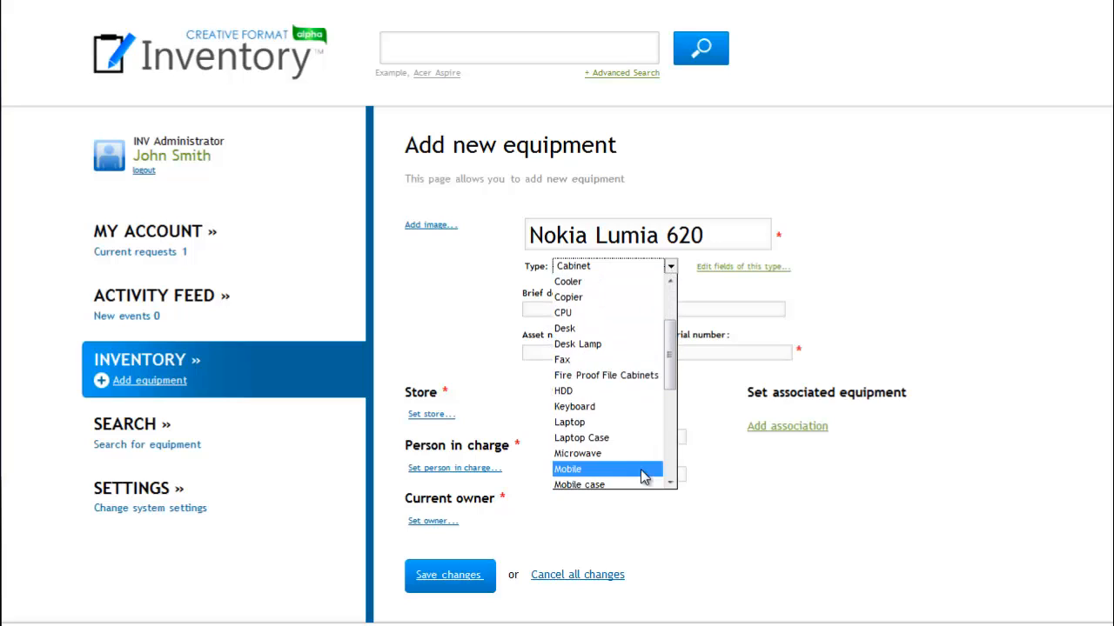
pyautogui.click(634, 469)
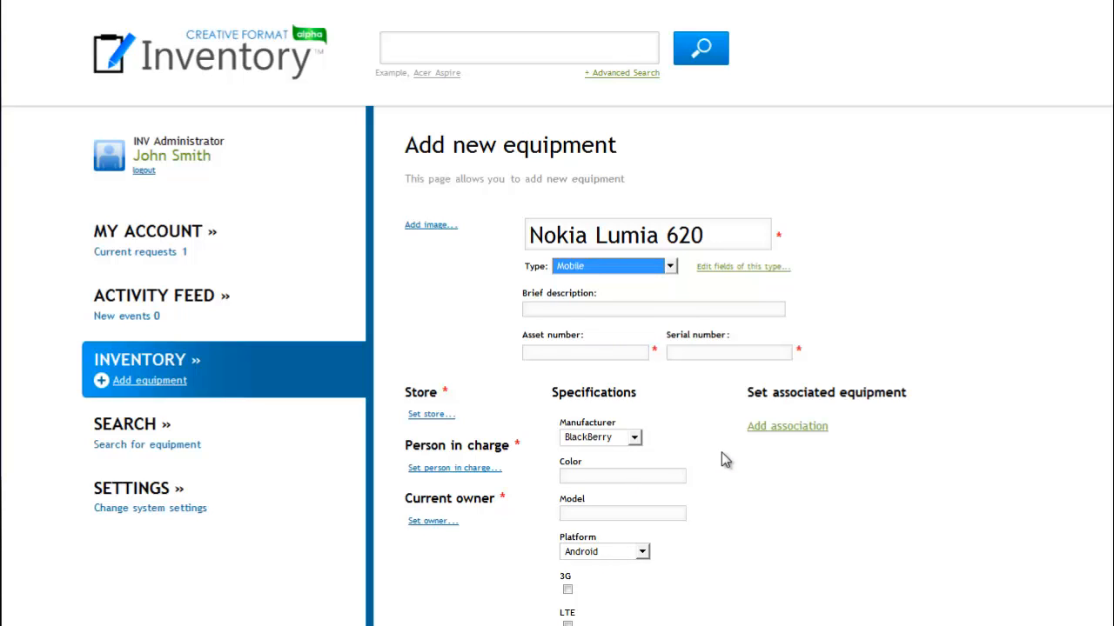
pyautogui.click(649, 311)
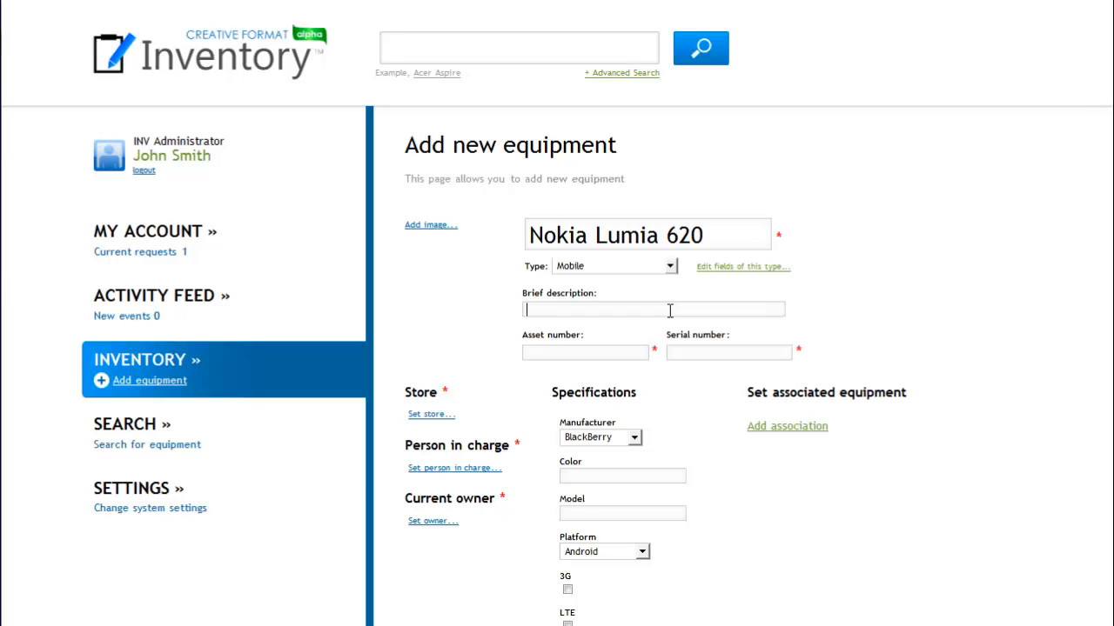
pyautogui.hotkey('ctrl', 'v')
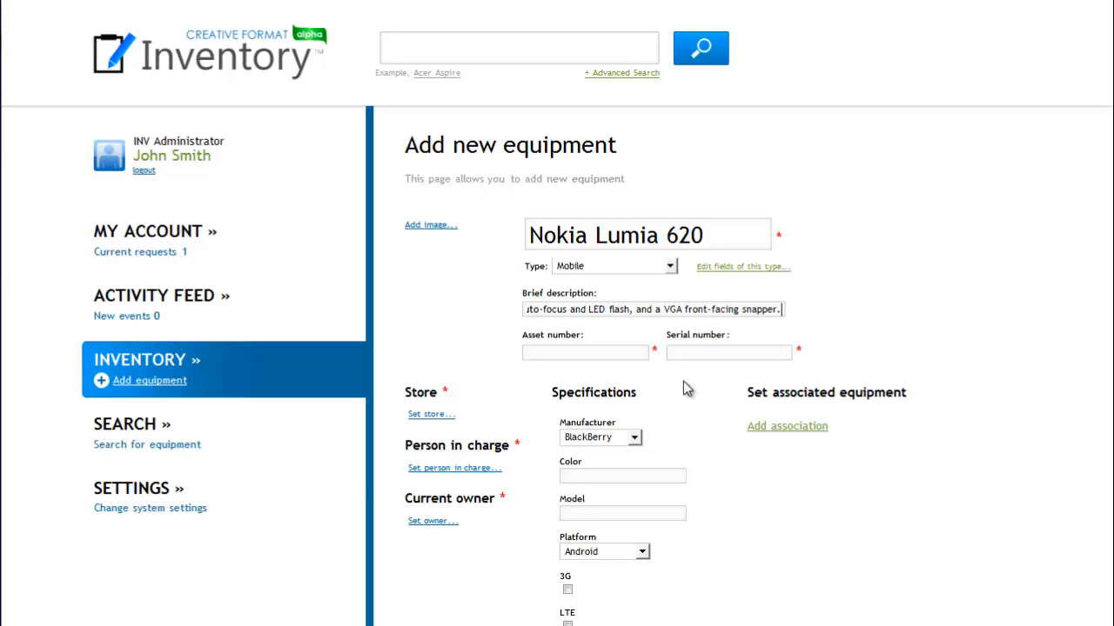
# Enter asset number 000072 and serial number SN000072 for the phone.
pyautogui.click(628, 352)
pyautogui.write('000072')
pyautogui.click(706, 353)
pyautogui.write('SN000072')
pyautogui.press('Return')
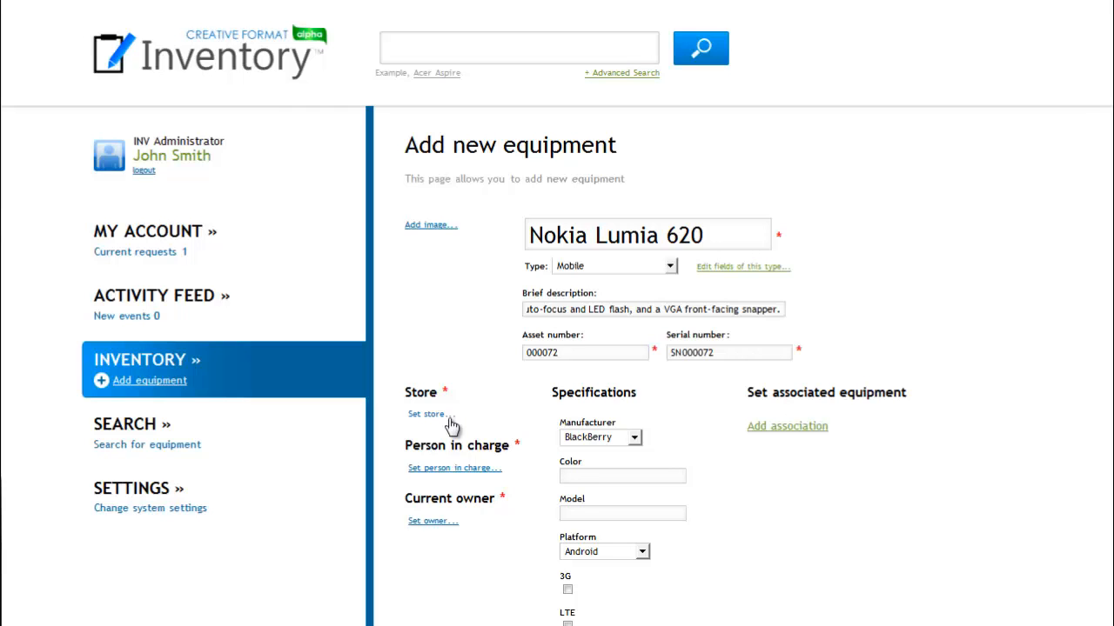
# Assign the new equipment to Store #1.
pyautogui.click(449, 421)
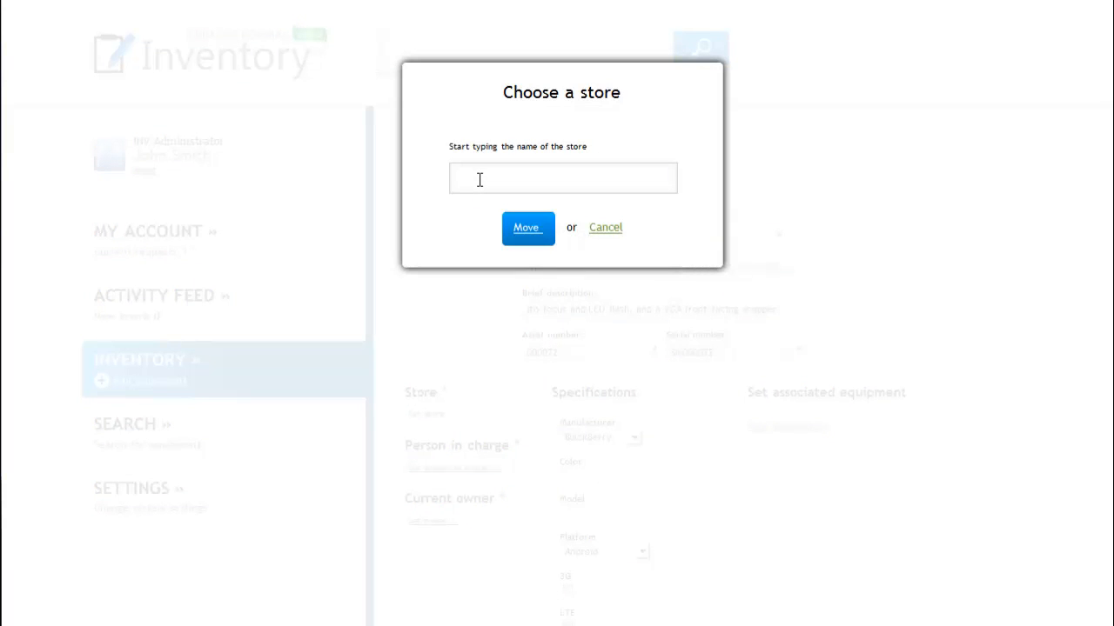
pyautogui.write('S')
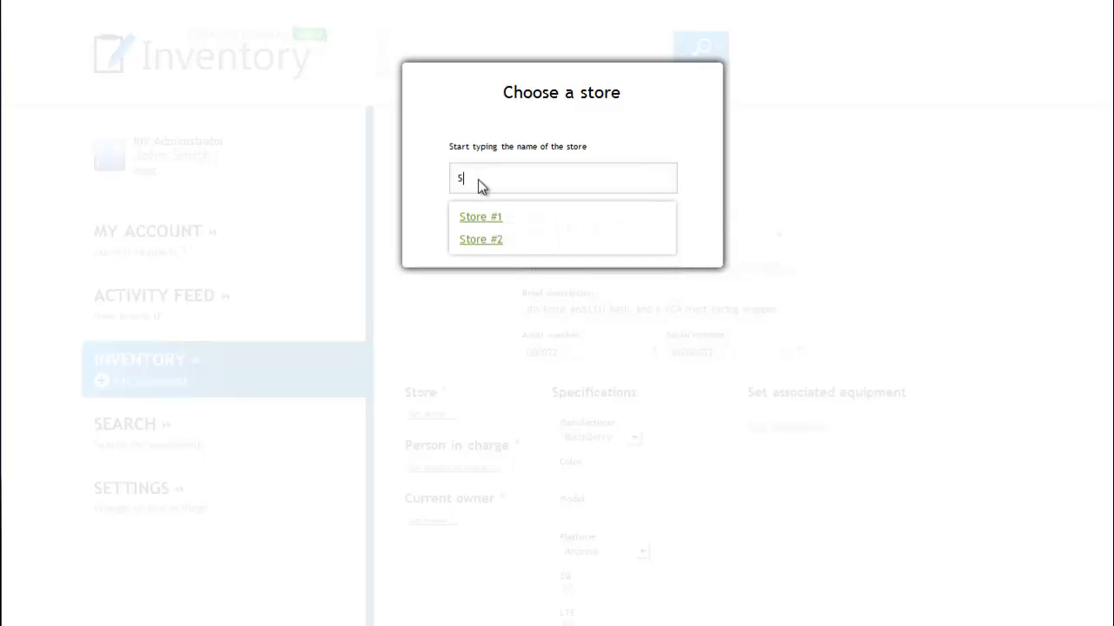
pyautogui.click(490, 225)
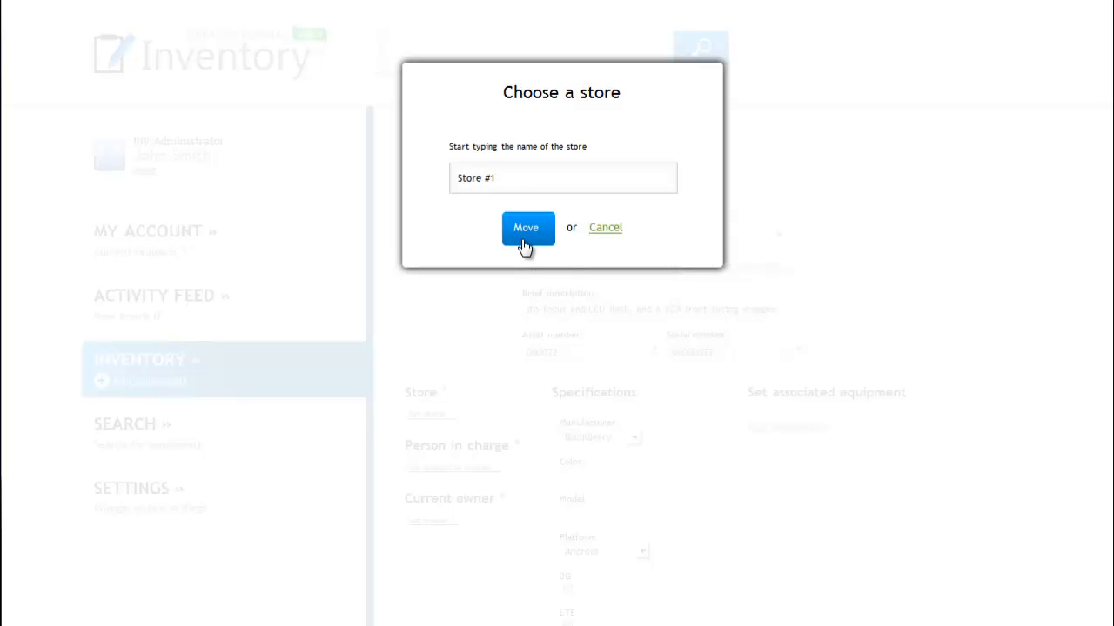
pyautogui.click(525, 231)
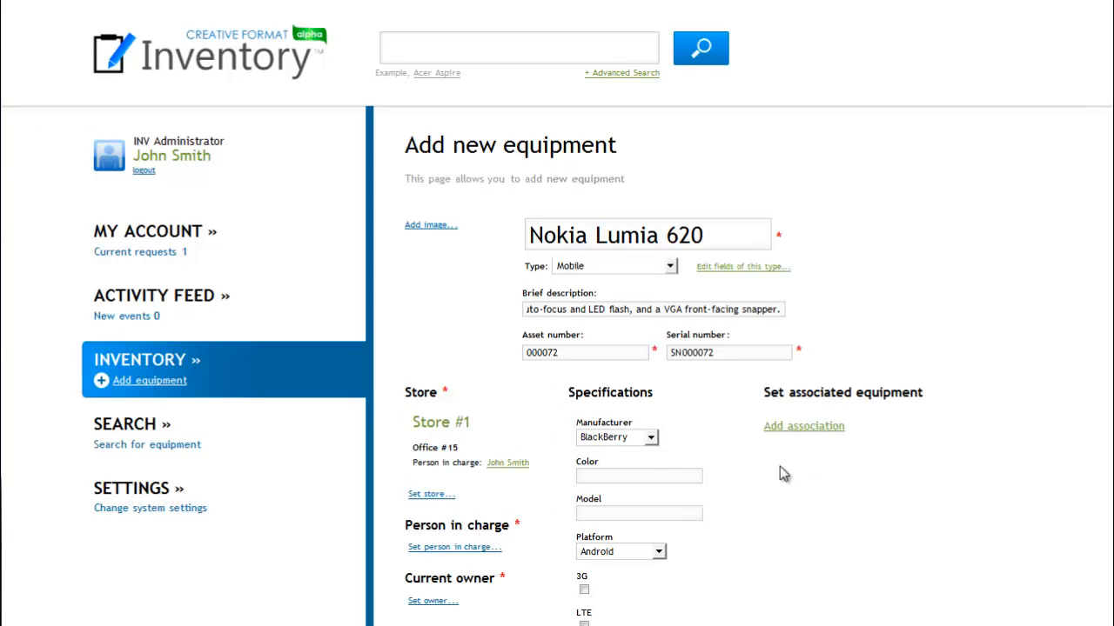
# Assign the administrator, found by the surname initial S, as the equipment's person in charge.
pyautogui.click(503, 548)
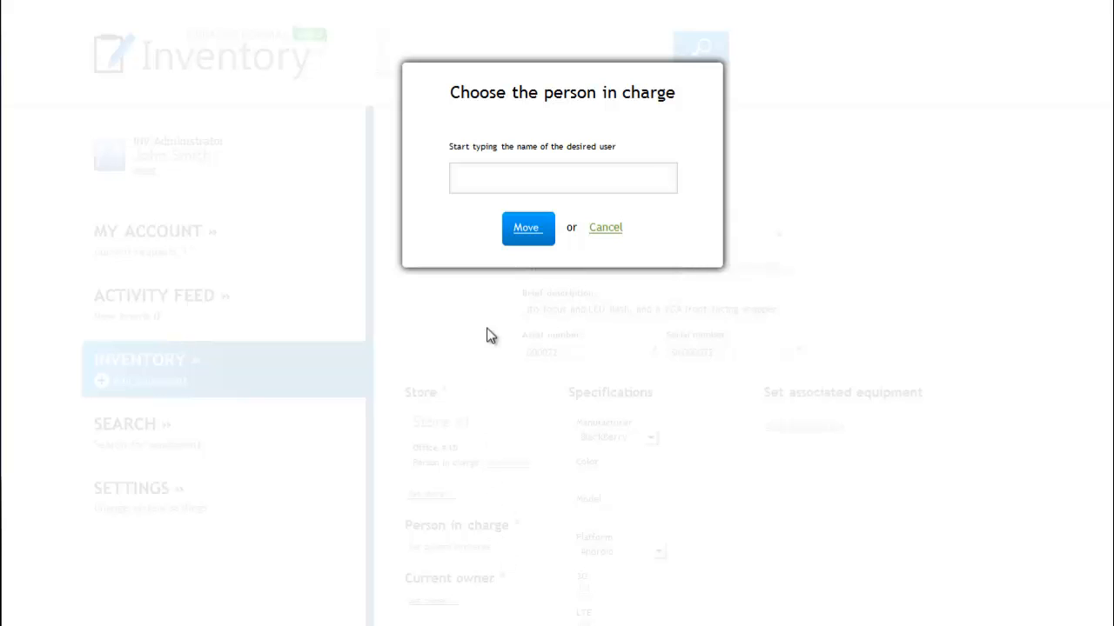
pyautogui.click(490, 178)
pyautogui.write('s')
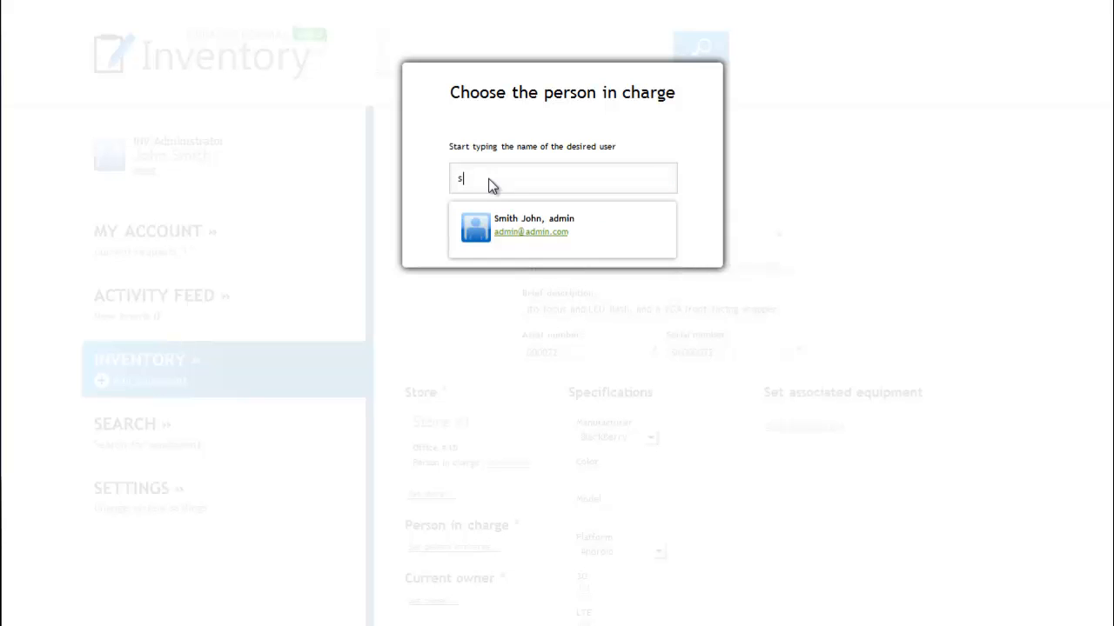
pyautogui.click(515, 248)
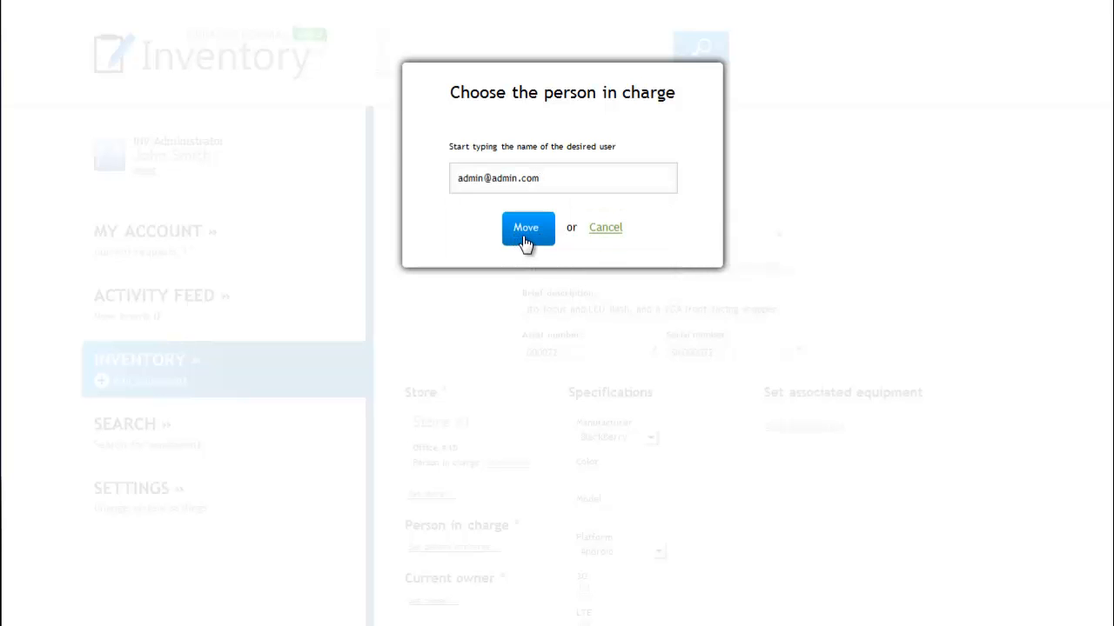
pyautogui.click(525, 237)
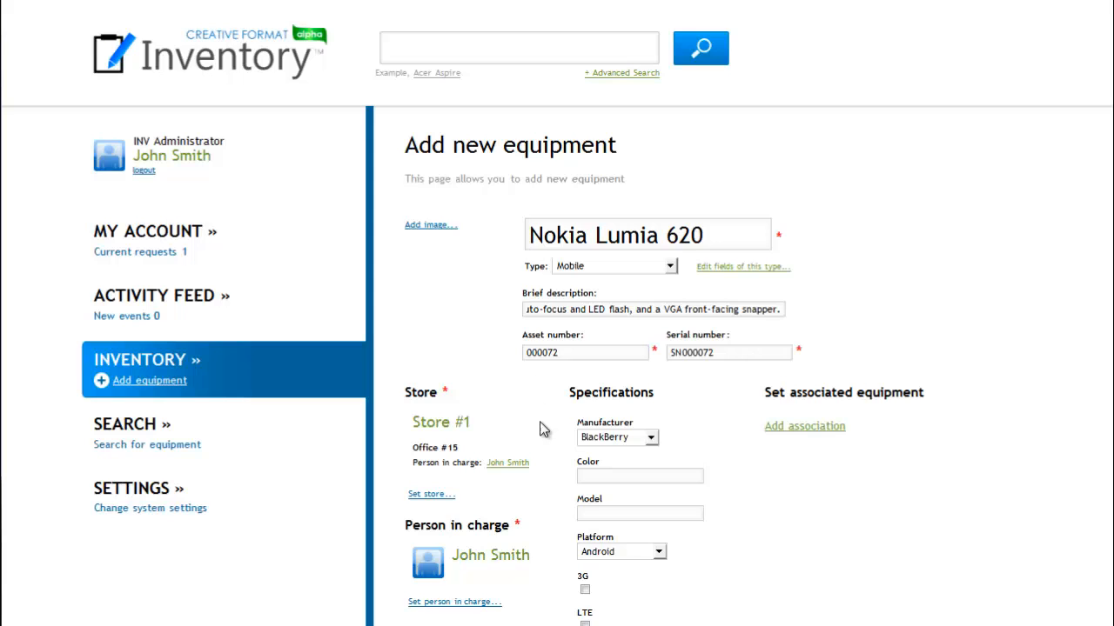
# Set the equipment's current owner to the user found by the surname initial L.
pyautogui.scroll(-2, 558, 517)
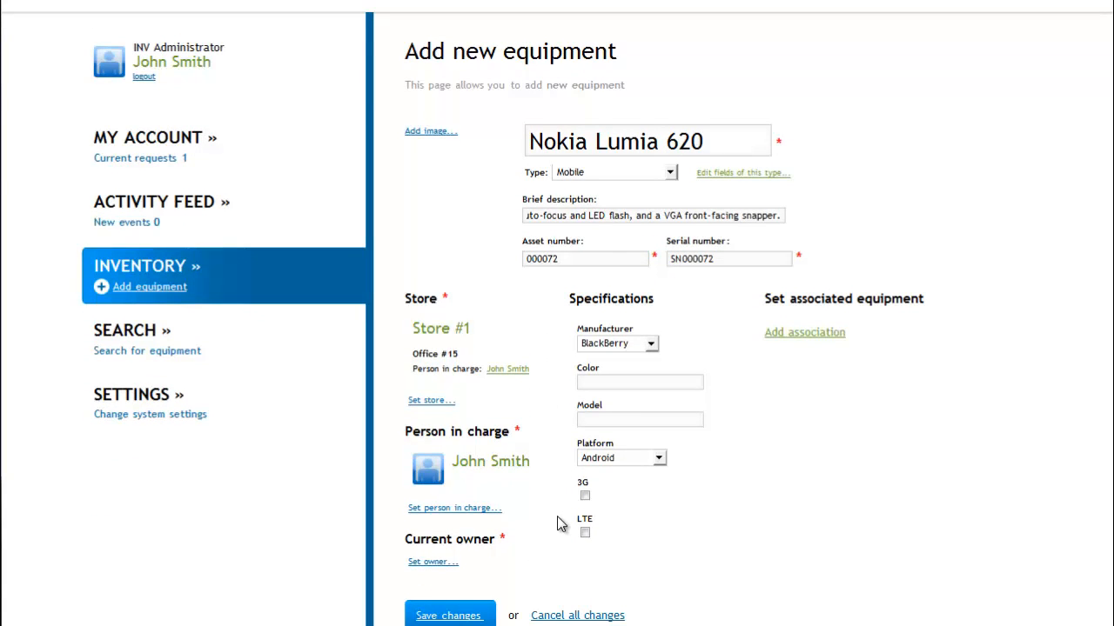
pyautogui.scroll(-2, 560, 524)
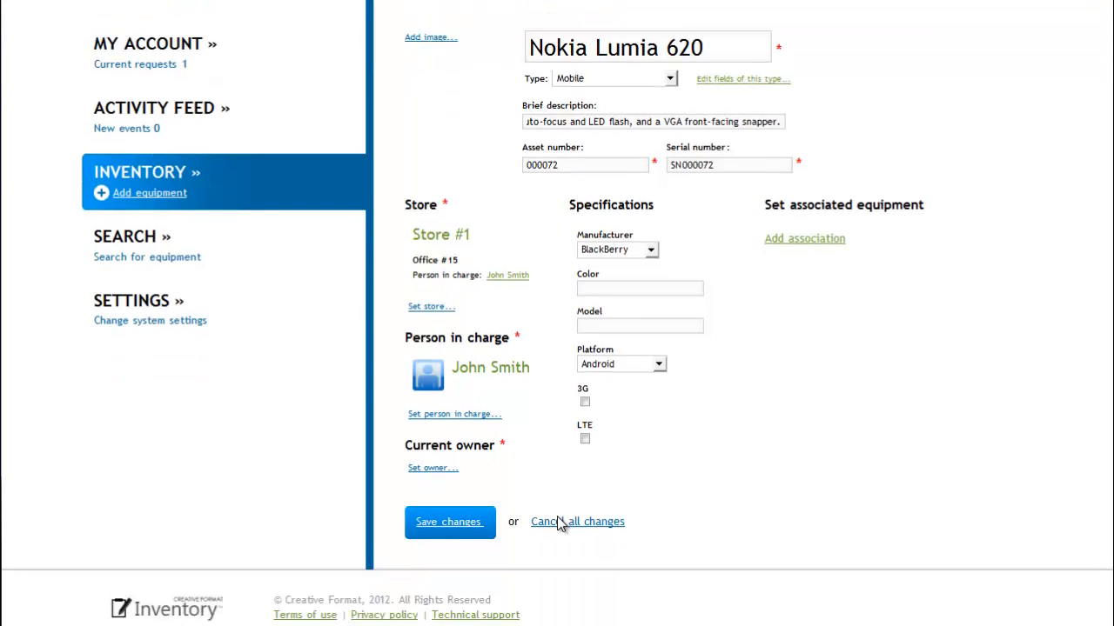
pyautogui.click(454, 474)
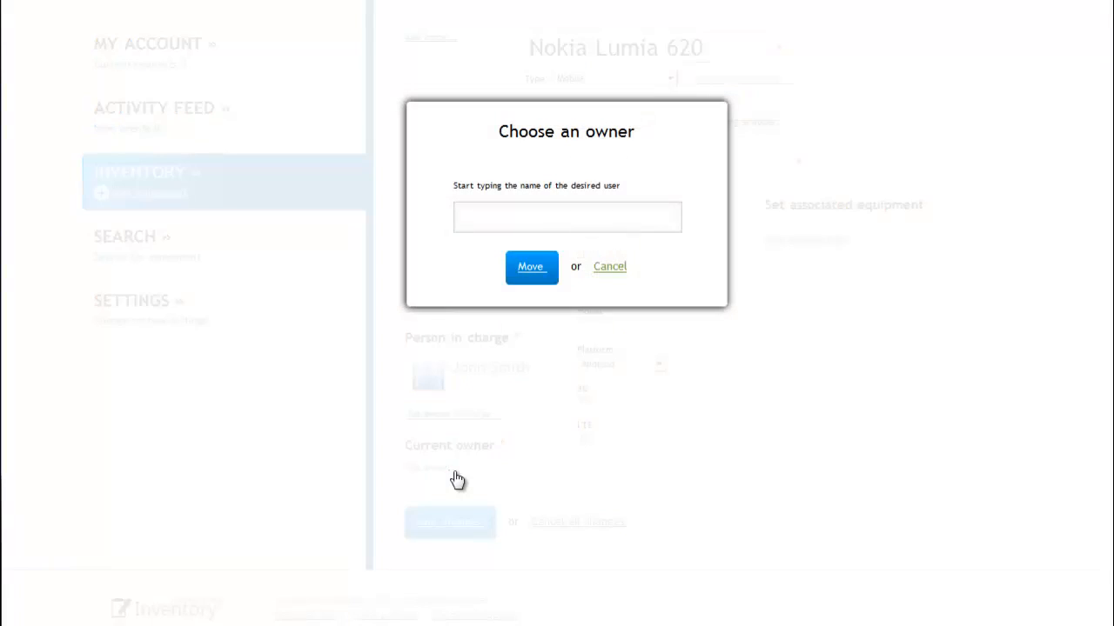
pyautogui.click(475, 220)
pyautogui.write('l')
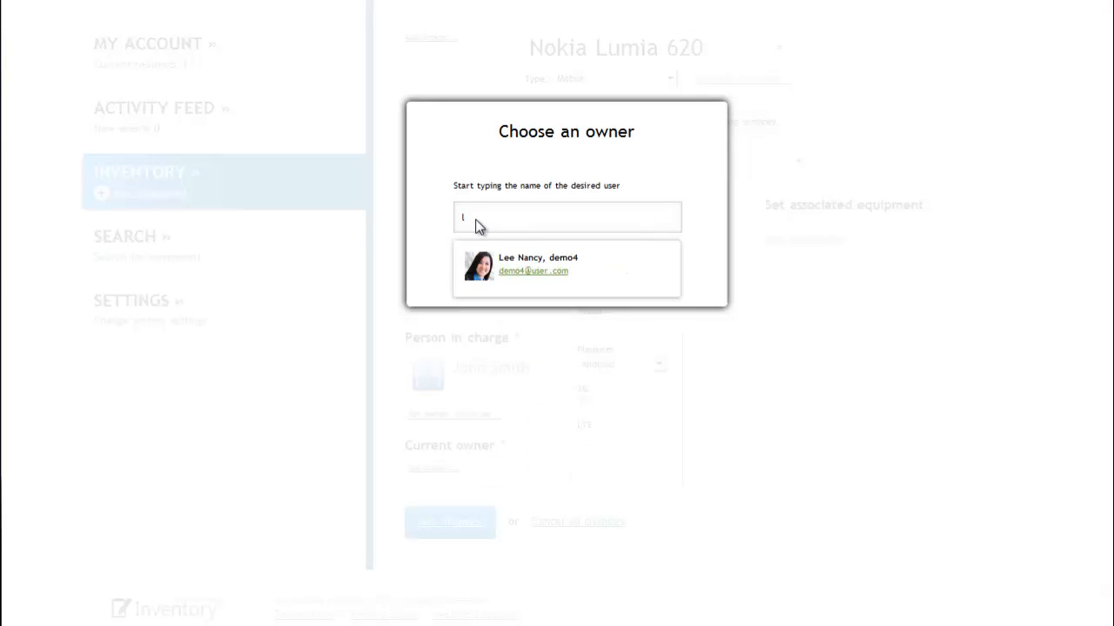
pyautogui.click(526, 285)
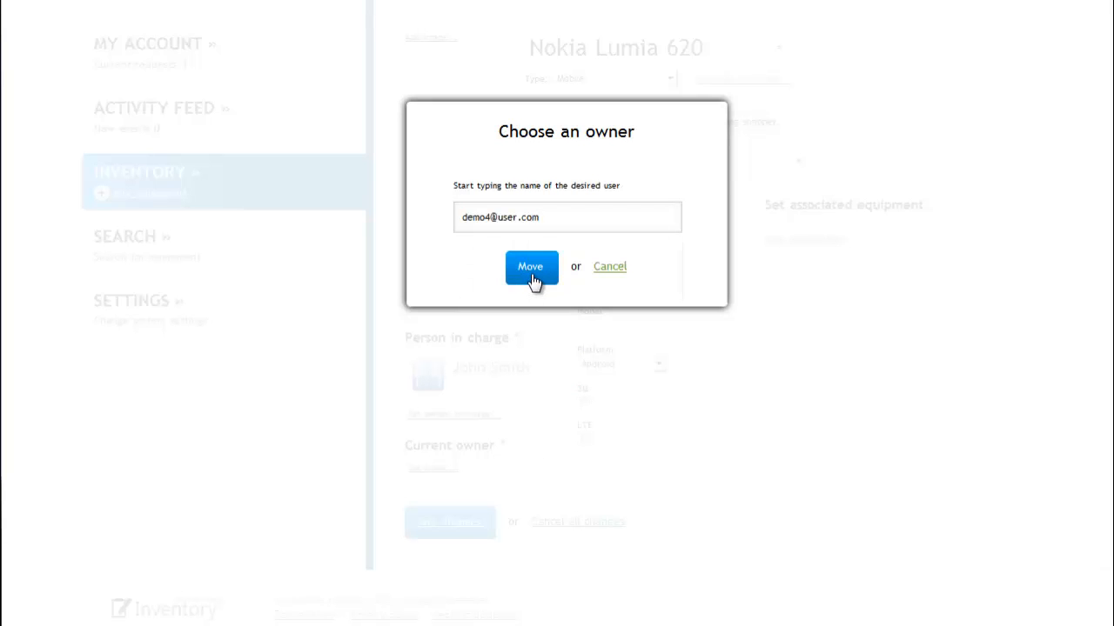
pyautogui.click(530, 277)
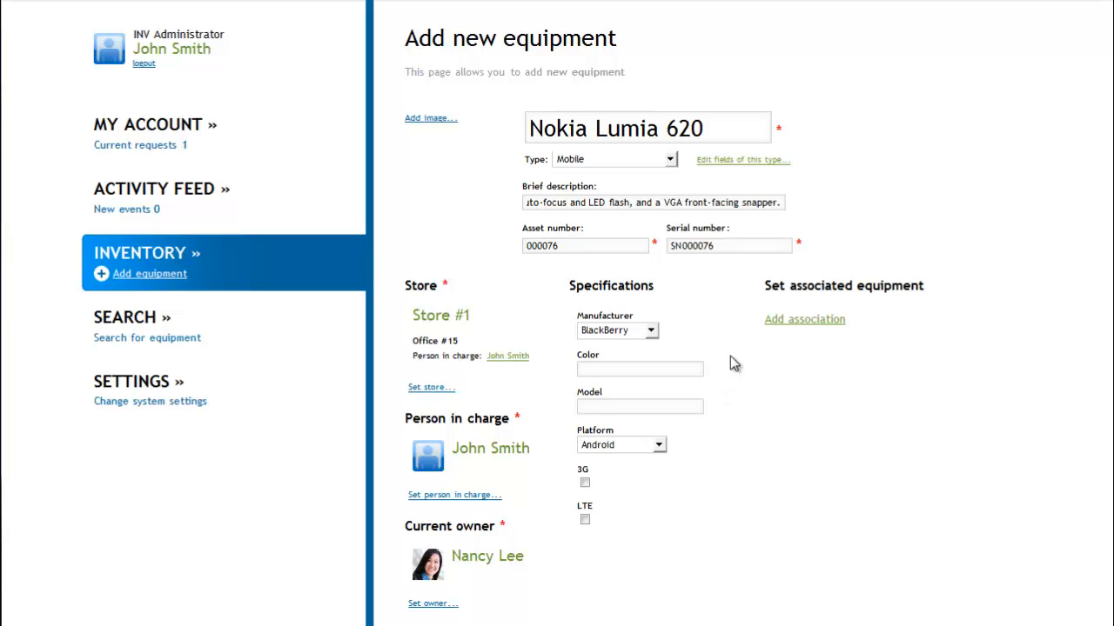
# Edit the fields of the Mobile type to add Nokia as a Manufacturer variant and save the type.
pyautogui.click(749, 171)
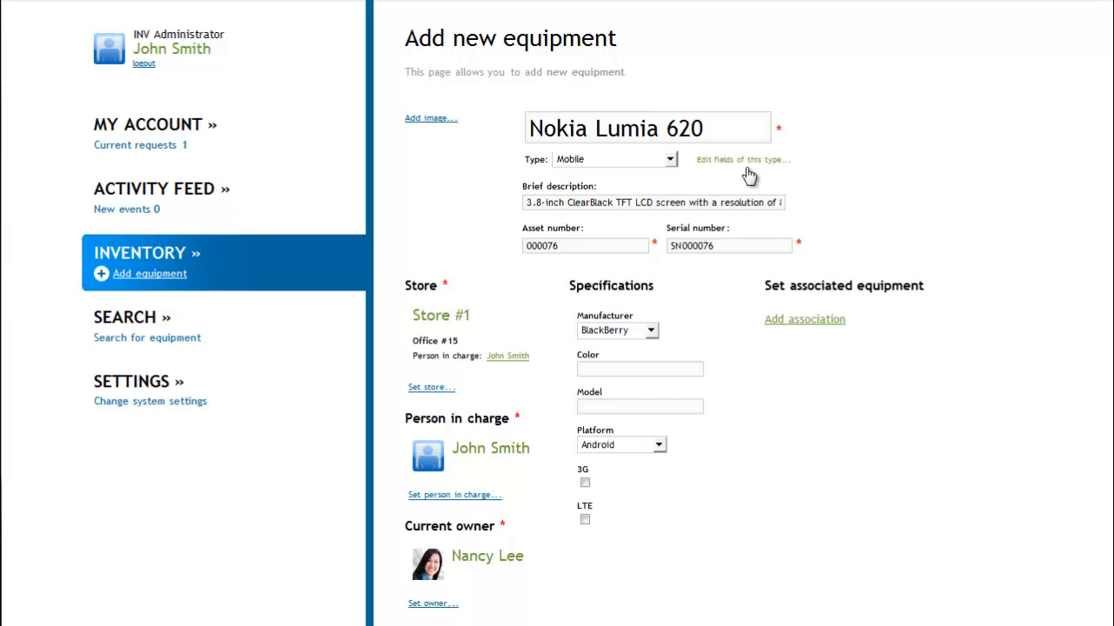
pyautogui.click(745, 165)
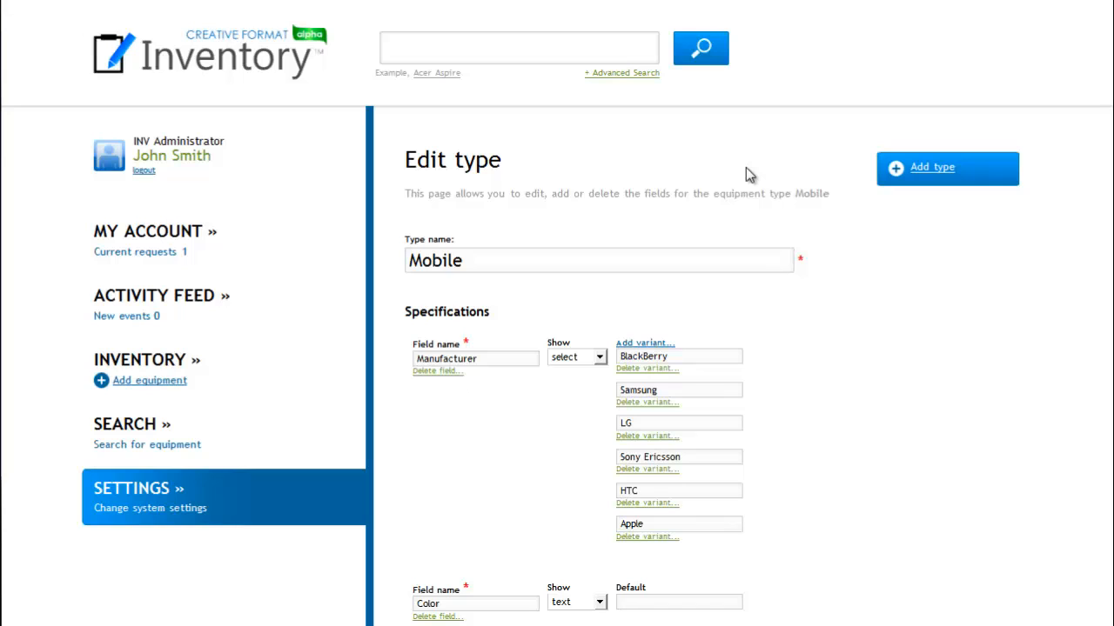
pyautogui.click(651, 344)
pyautogui.click(676, 555)
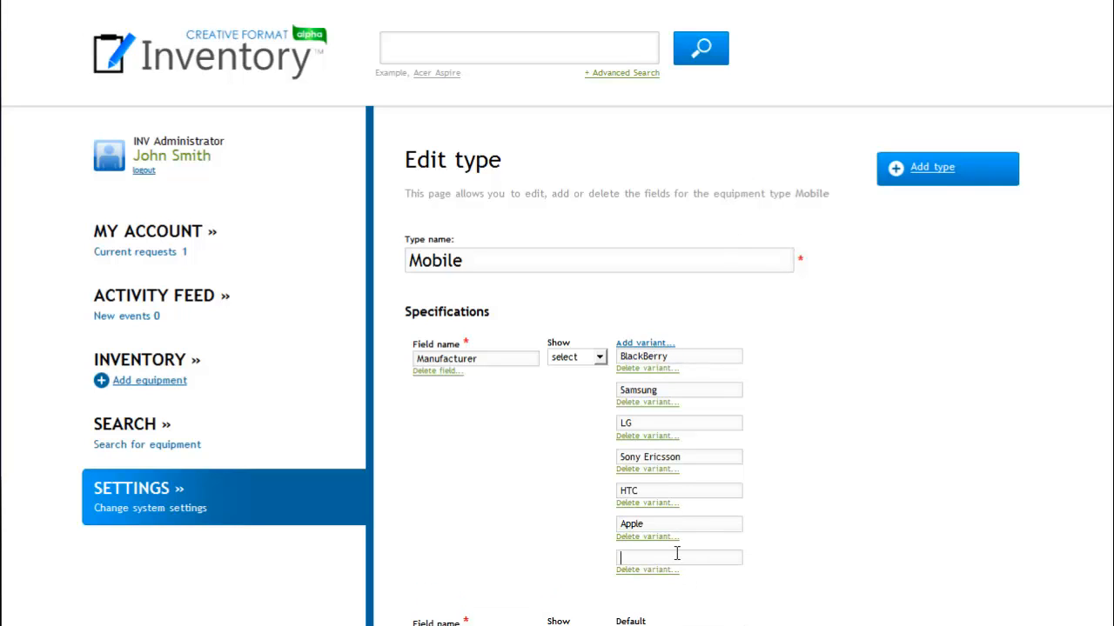
pyautogui.write('Nokia')
pyautogui.scroll(-5, 806, 512)
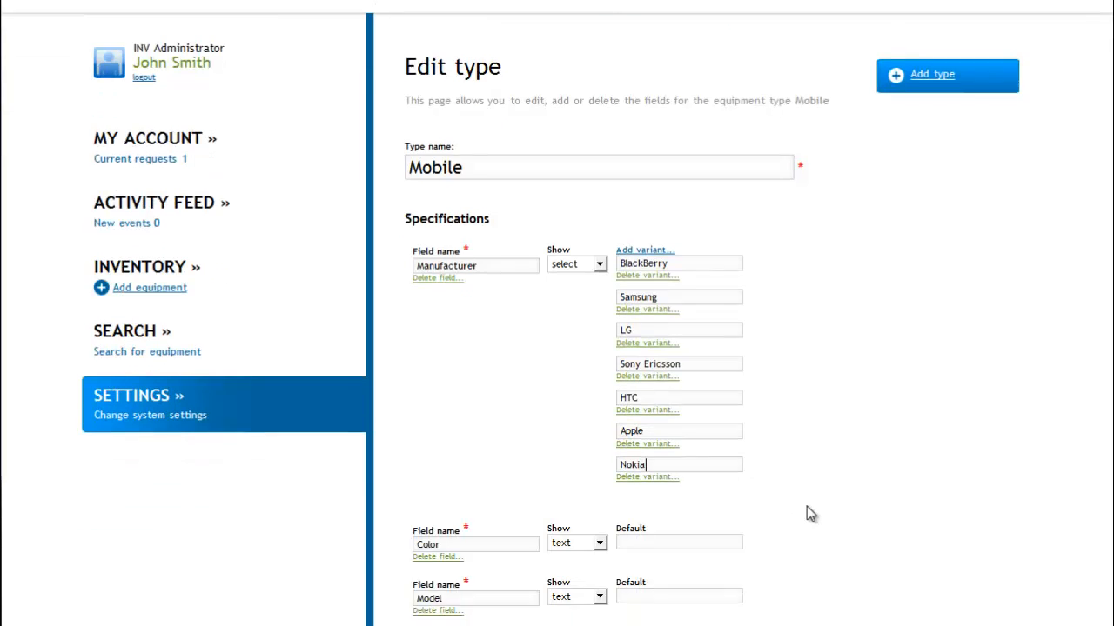
pyautogui.scroll(-3, 806, 513)
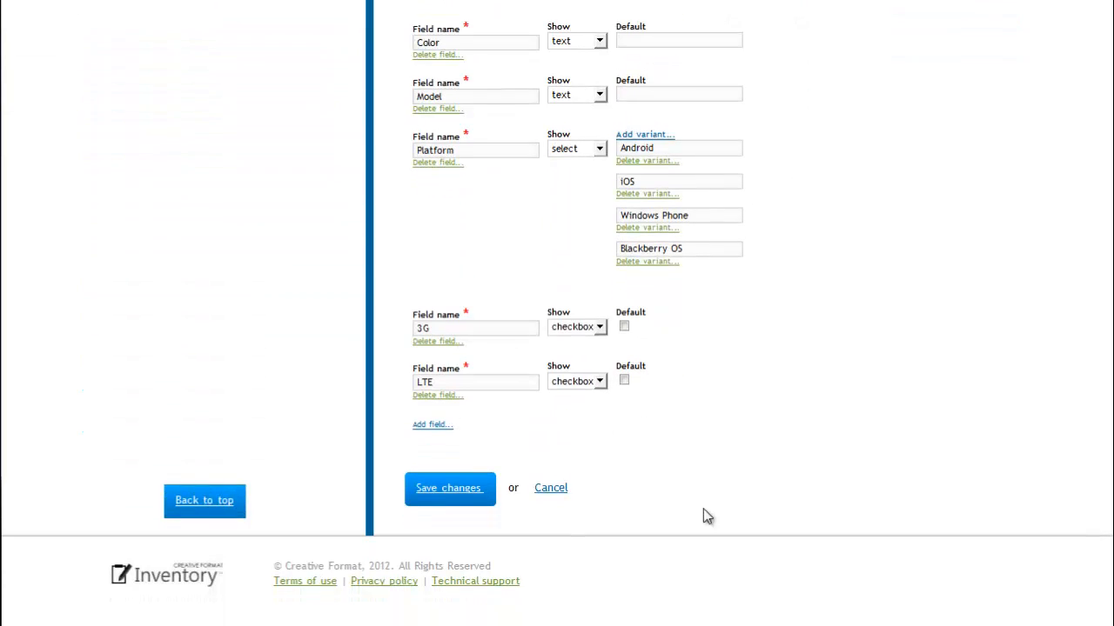
pyautogui.click(470, 503)
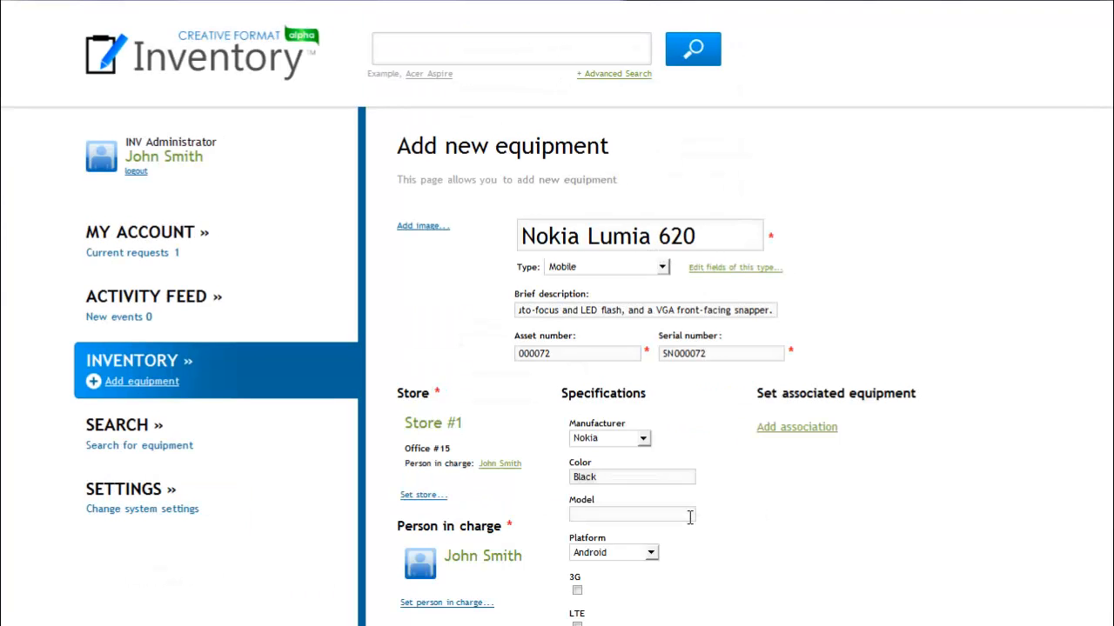
# Set the phone's model to 620 and open the selection of associated equipment.
pyautogui.write('620')
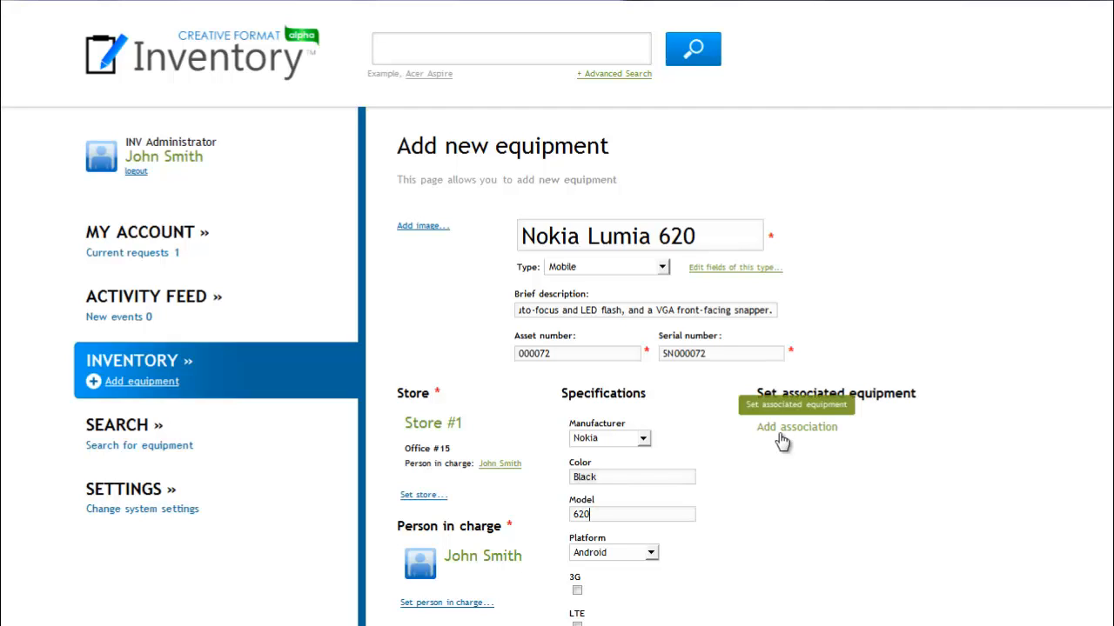
pyautogui.click(779, 432)
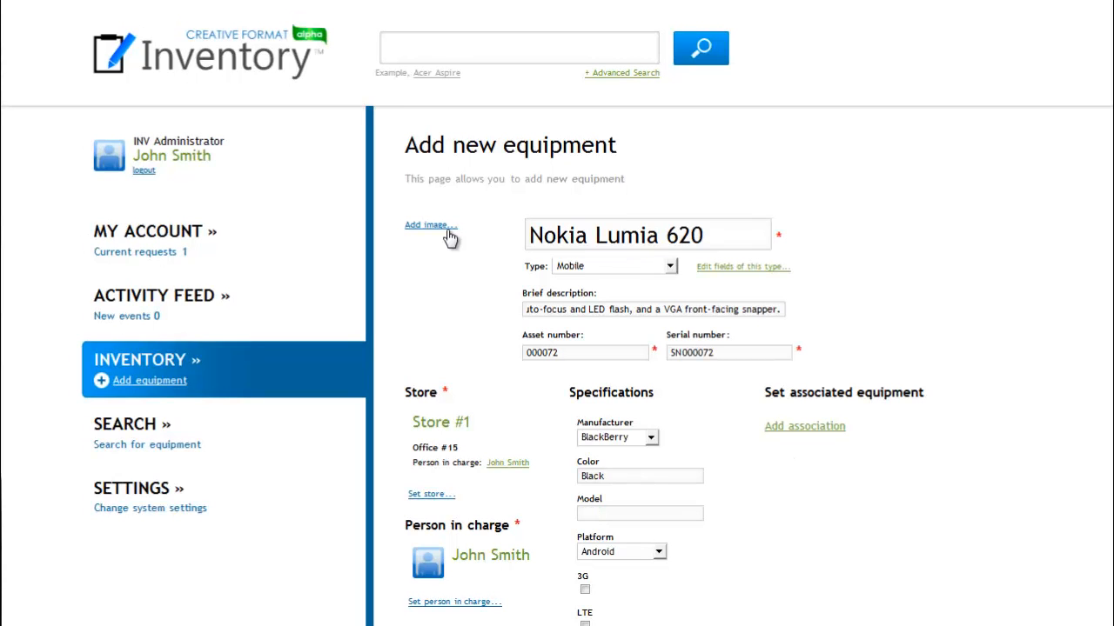
# Add images 1 and 2 from the Nokia Lumia 620 folder to the equipment and select the second image's thumbnail.
pyautogui.click(448, 238)
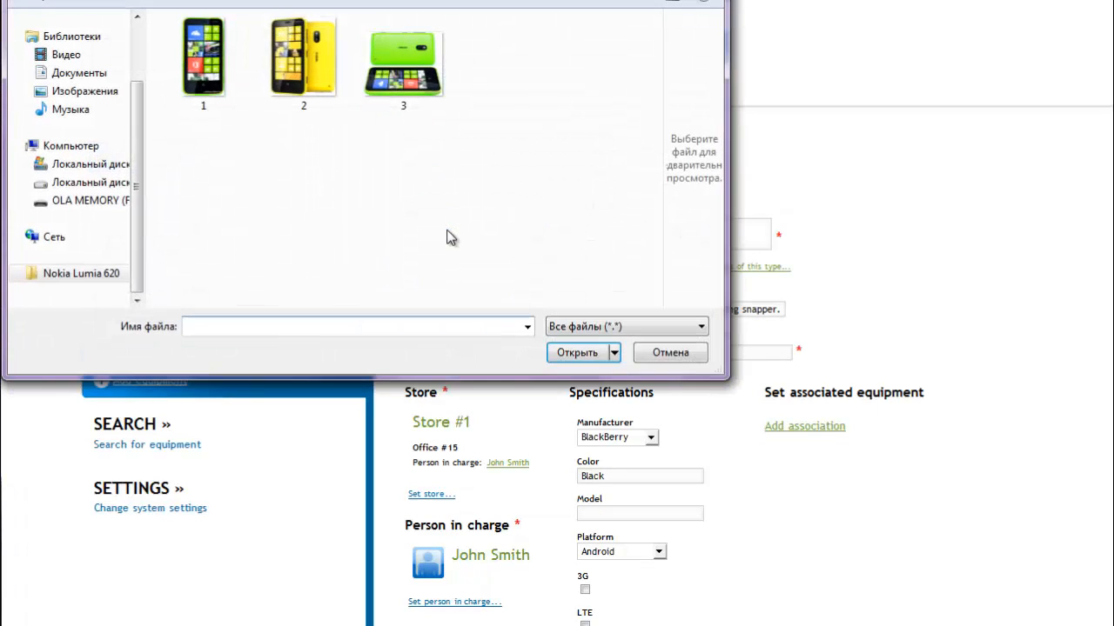
pyautogui.doubleClick(216, 73)
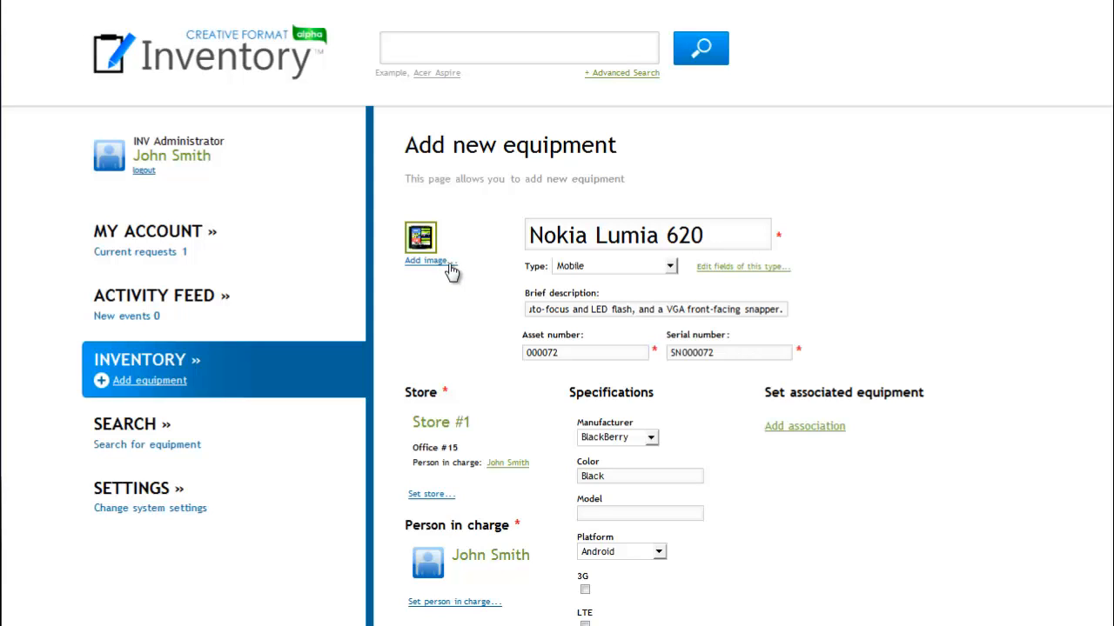
pyautogui.click(449, 271)
pyautogui.doubleClick(299, 56)
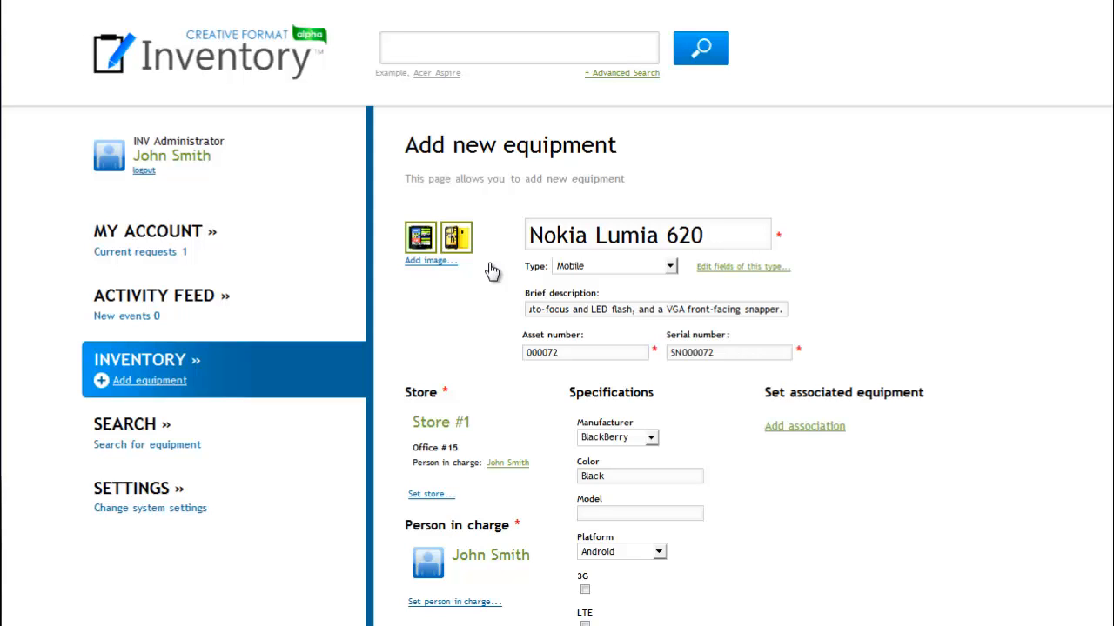
pyautogui.moveTo(456, 243)
pyautogui.click(458, 244)
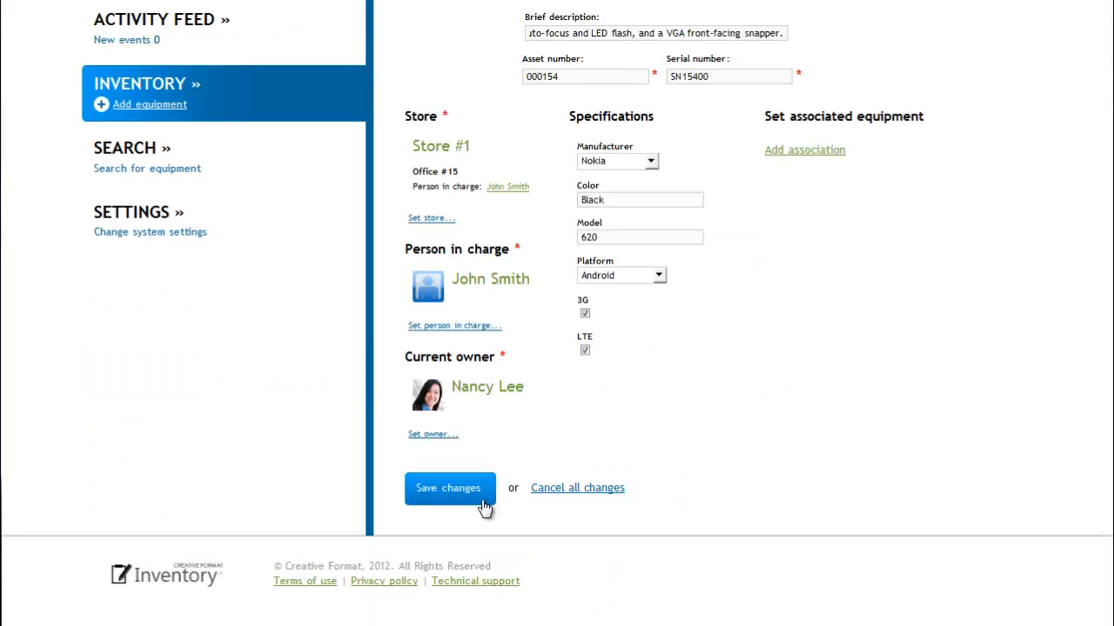
# Save the new equipment and locate the Nokia Lumia 620 entry in the inventory list.
pyautogui.click(484, 506)
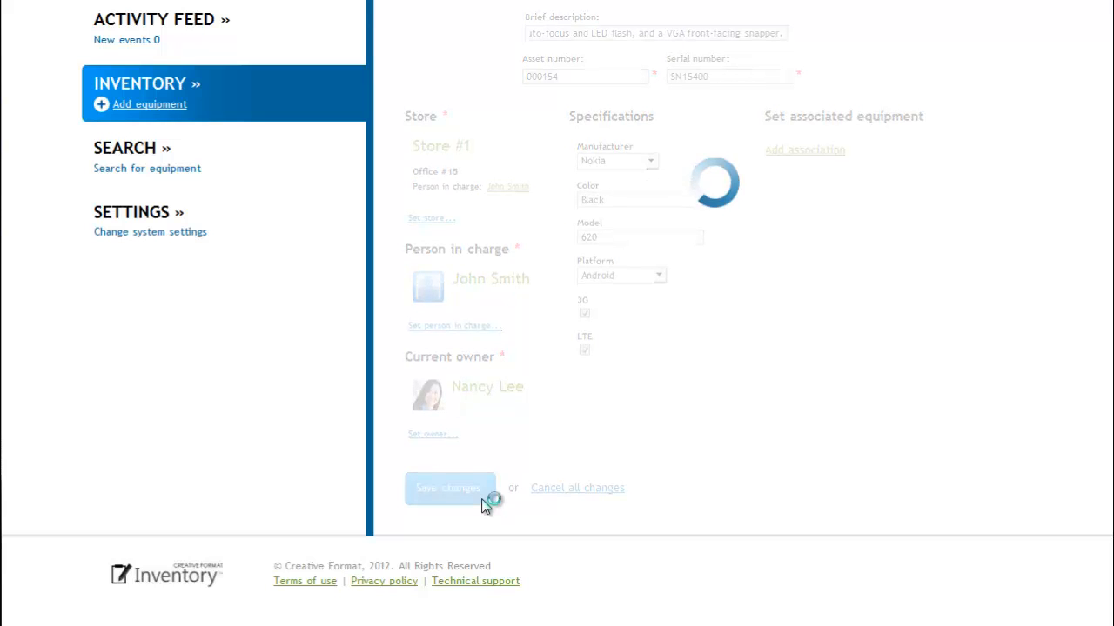
pyautogui.scroll(-5, 877, 503)
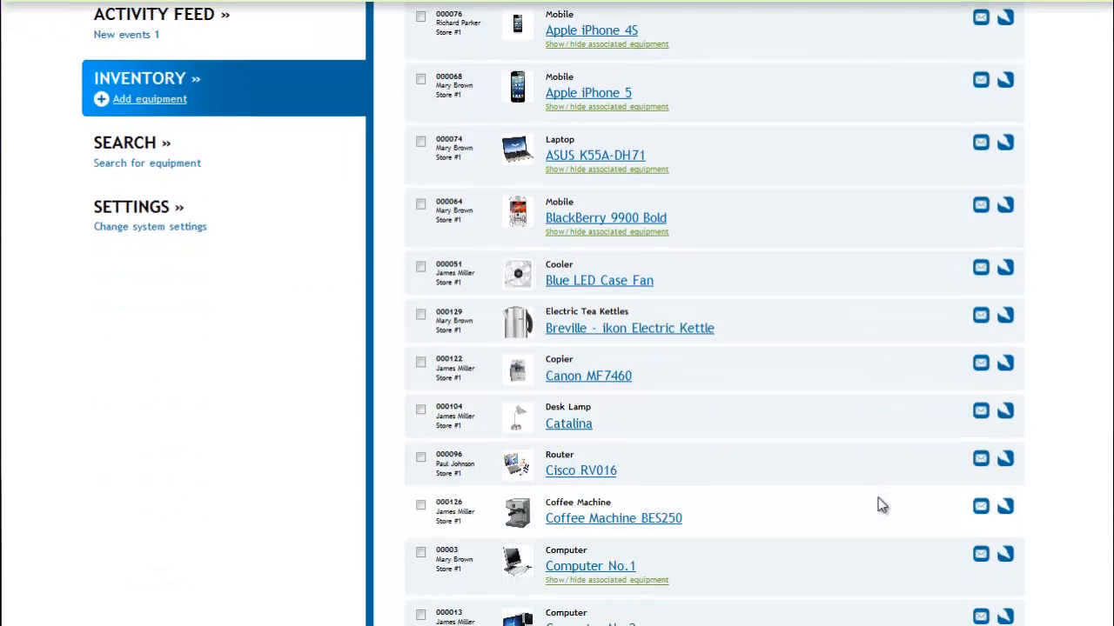
pyautogui.scroll(-10, 878, 506)
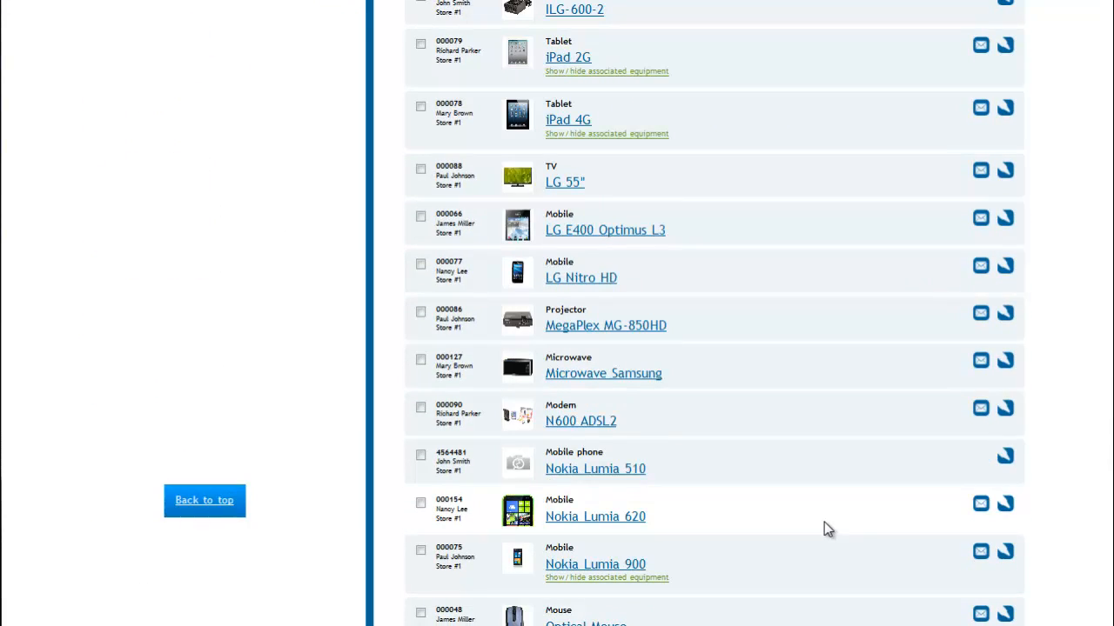